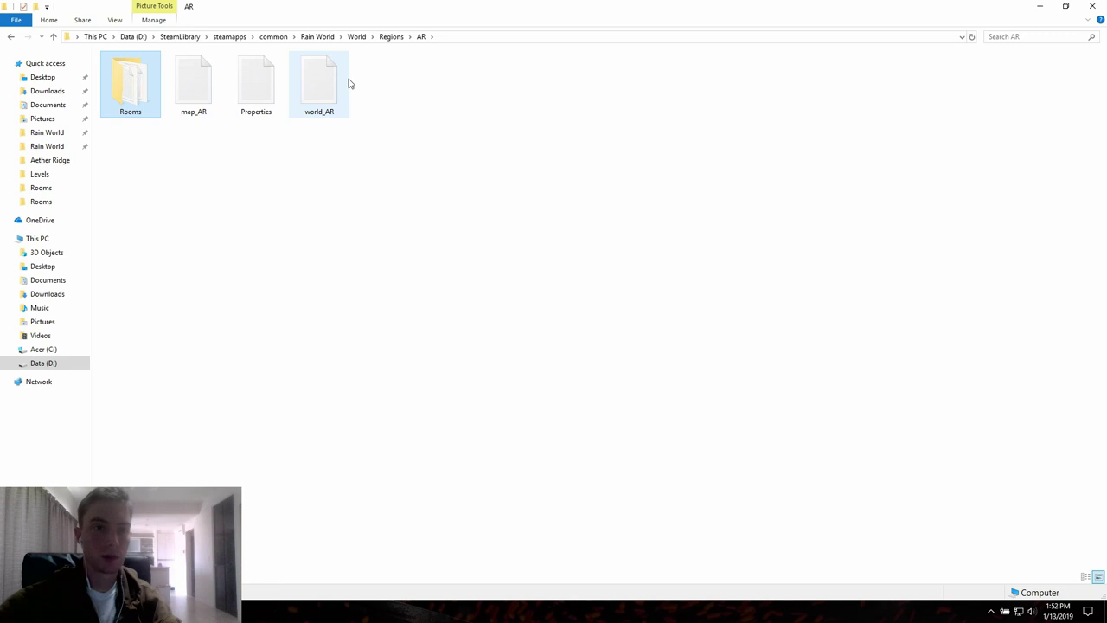
# Step: Open the world_AR file in Notepad and examine the room list and CREATURES section near its end
pyautogui.scroll(-5, 718, 309)
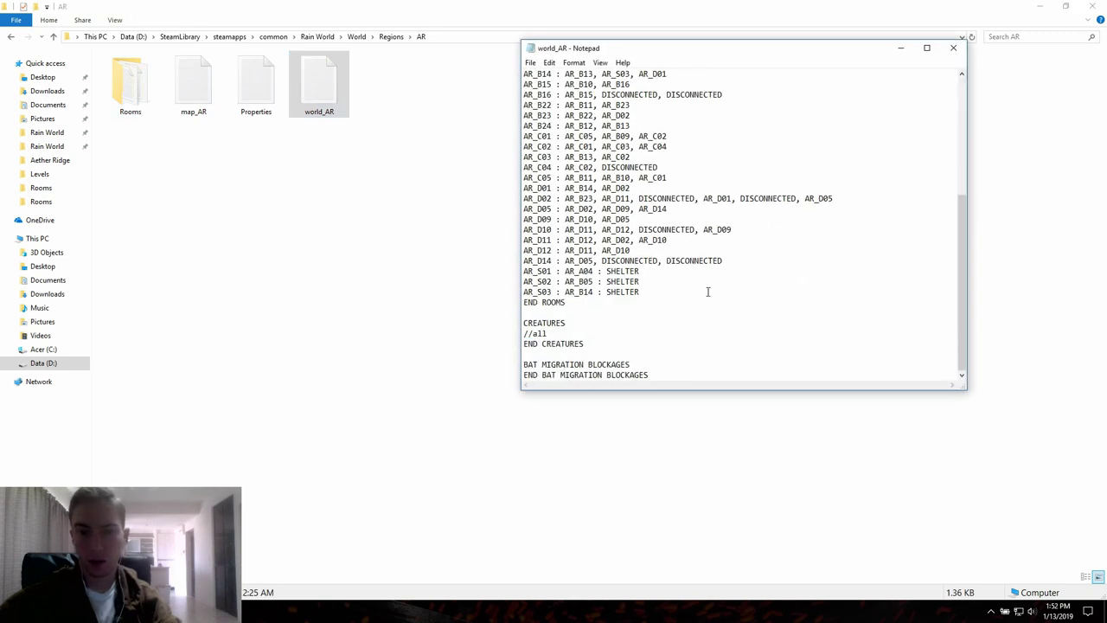
pyautogui.press('Return')
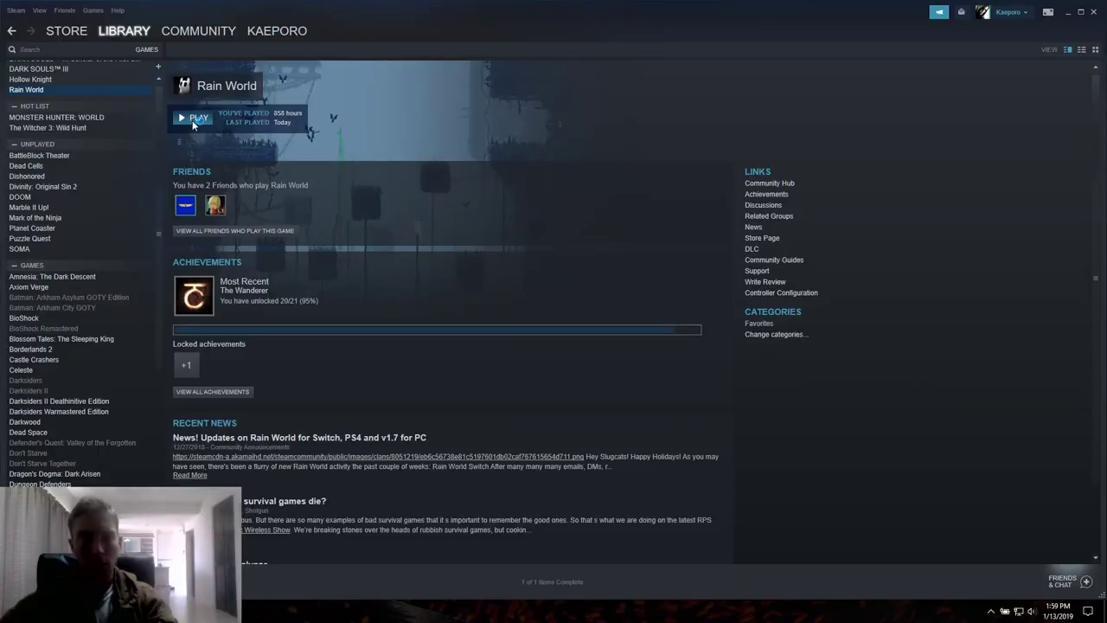
# Step: Launch Rain World from the Steam library and start a game in the AR region's shelter AR_S03
pyautogui.click(192, 118)
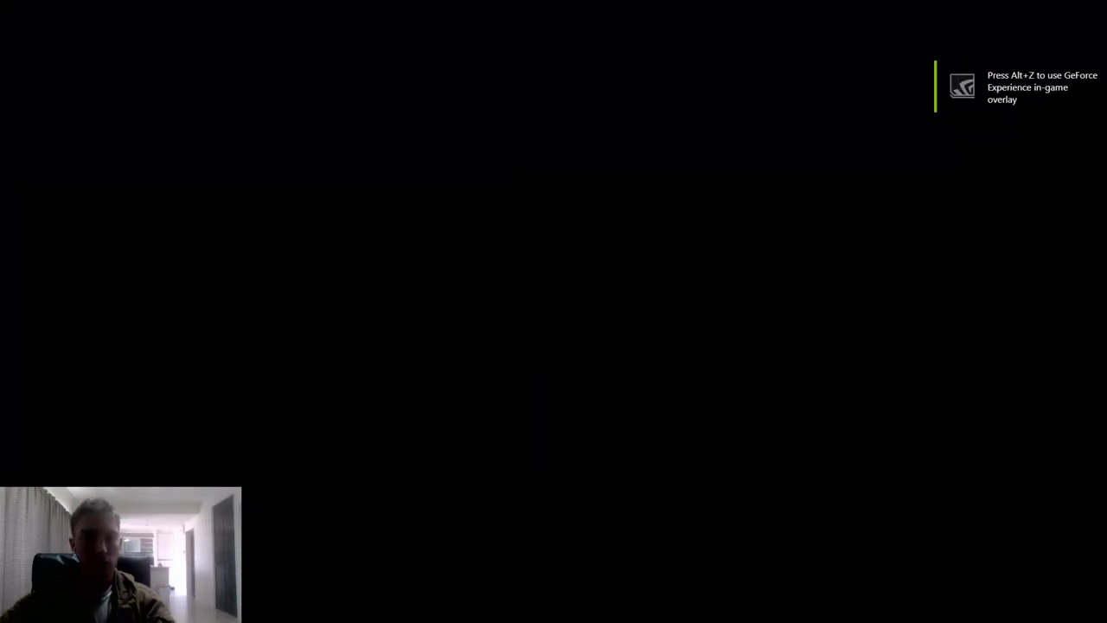
pyautogui.press('Up')
pyautogui.press('Up')
pyautogui.press('Up')
pyautogui.press('Return')
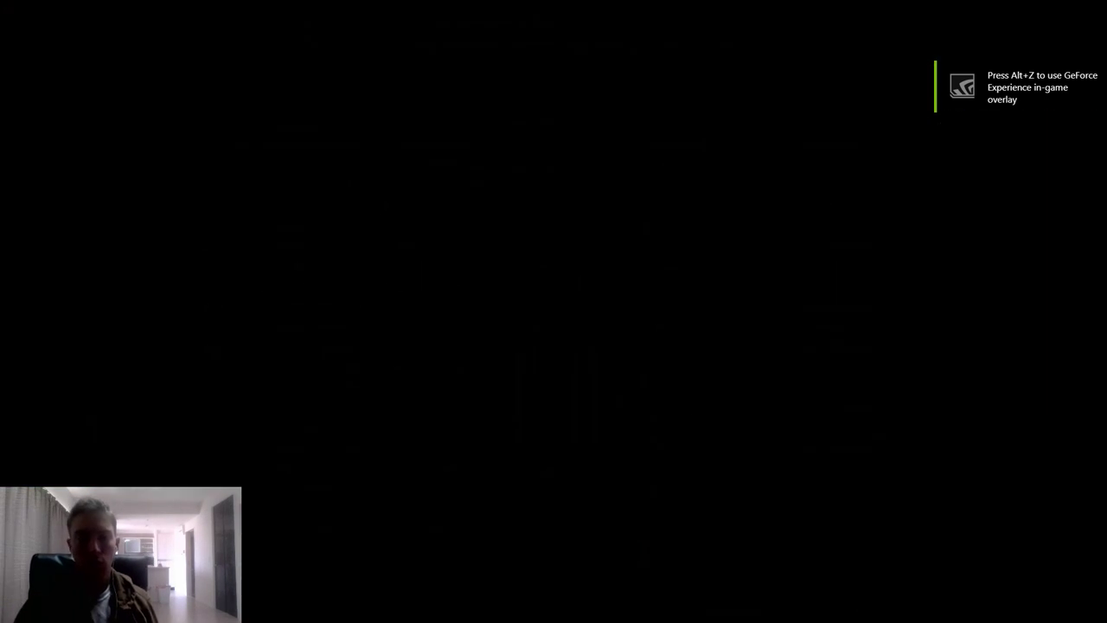
pyautogui.press('Return')
pyautogui.press('Down')
pyautogui.press('Return')
pyautogui.press('Left')
pyautogui.press('Up')
pyautogui.press('Up')
pyautogui.press('Up')
pyautogui.press('Return')
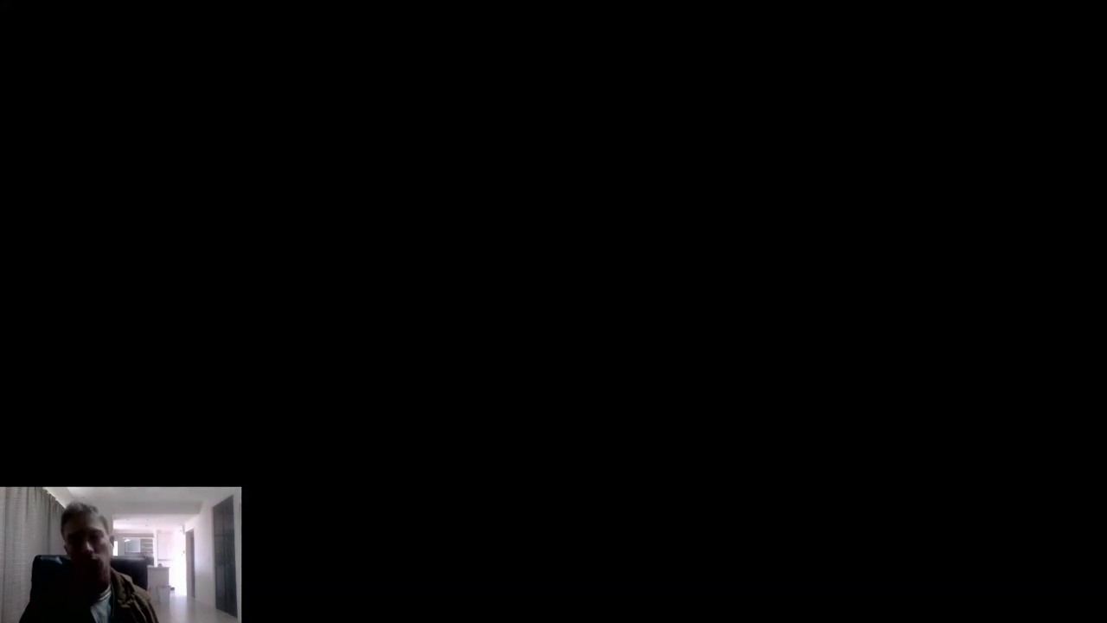
pyautogui.press('Return')
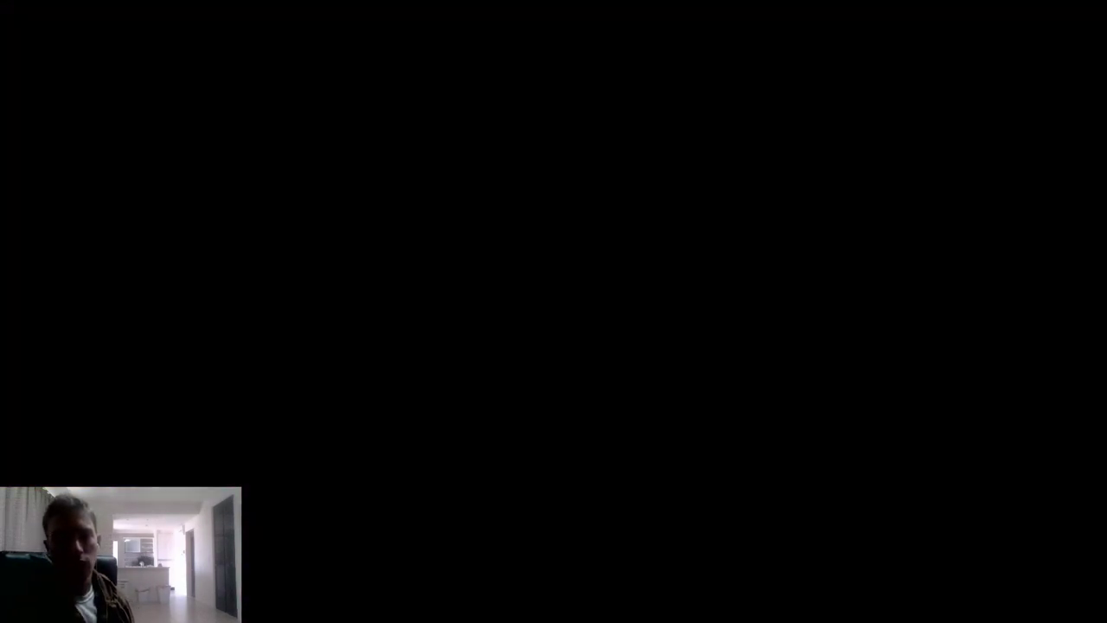
pyautogui.press('Return')
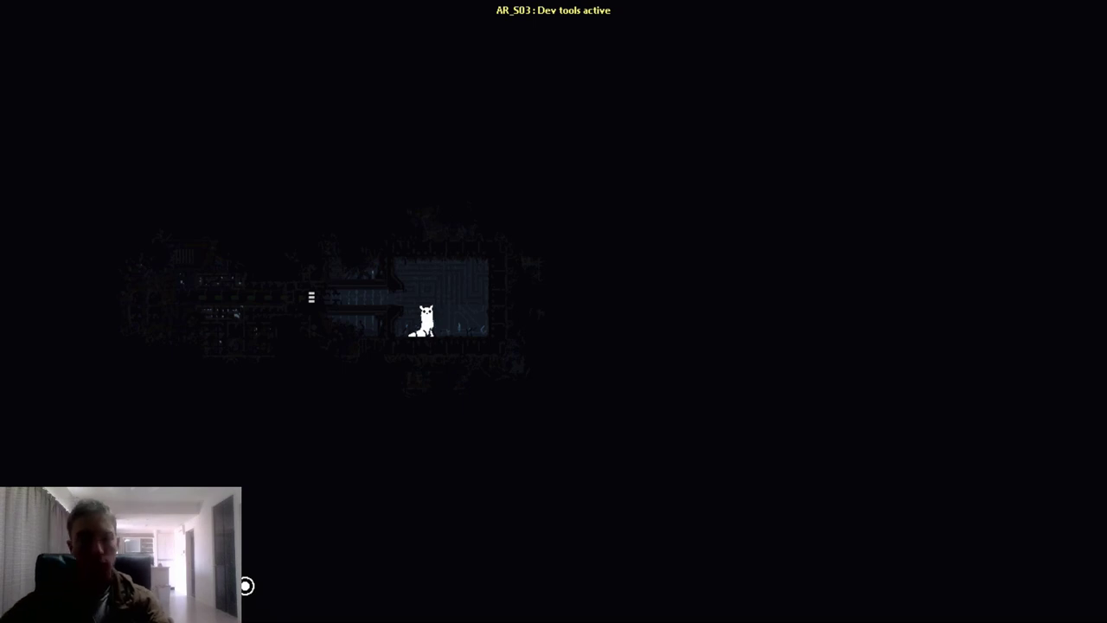
# Step: Display the debug read-out of player relationships and creature totals in AR_S03, and hide it again
pyautogui.press('m')
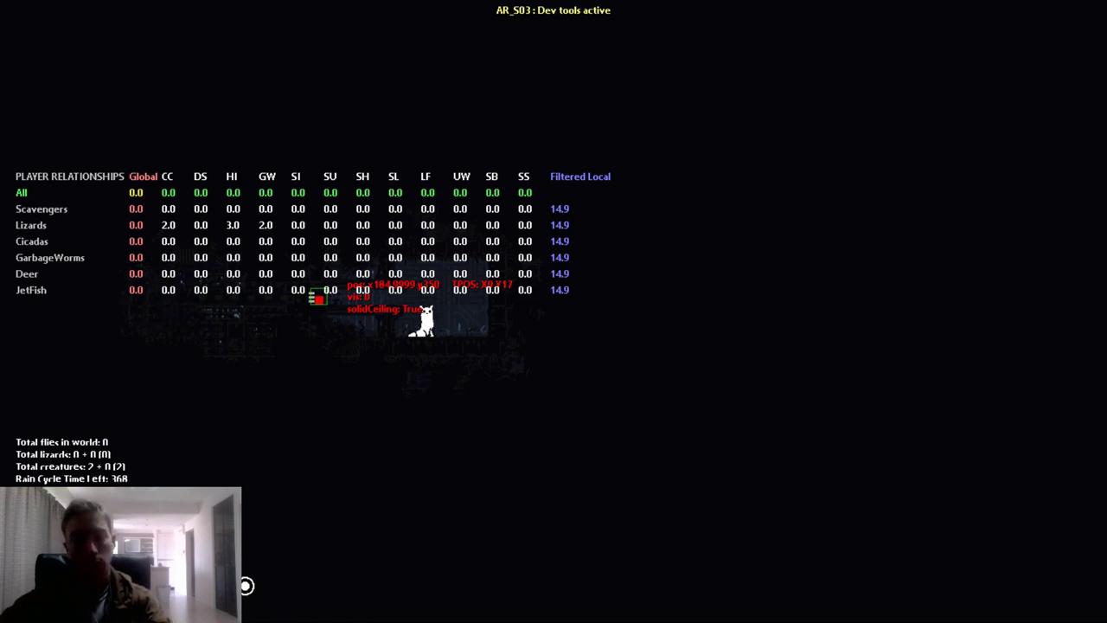
pyautogui.press('m')
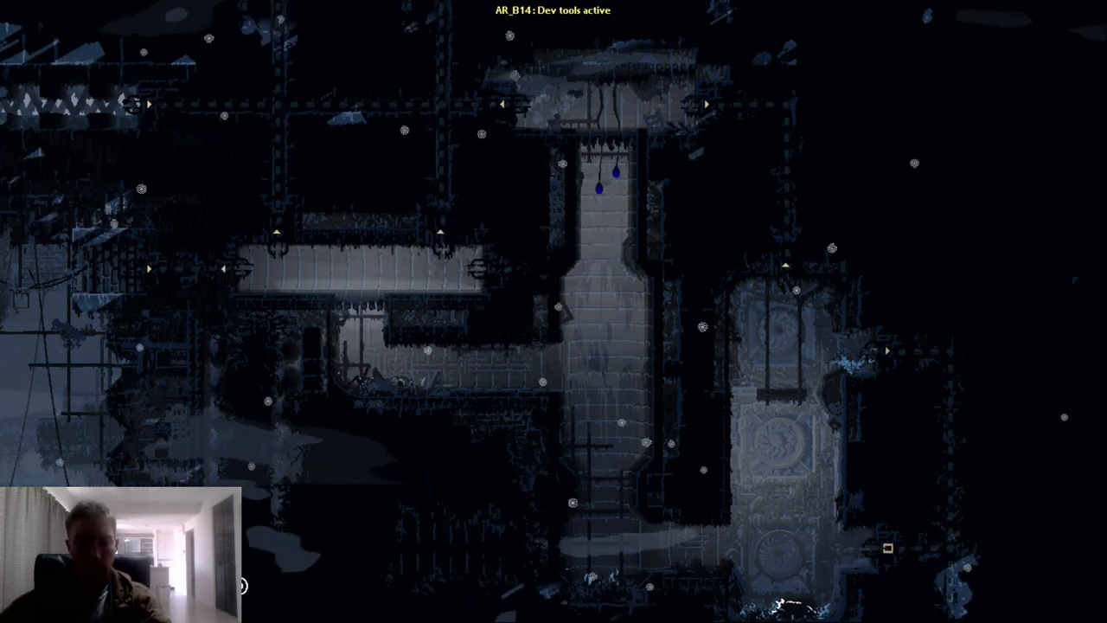
# Step: Move the slugcat to the ledge beside the shortcut in AR_B14 and show the creature accessibility overlay for the Green Lizard
pyautogui.press('v')
pyautogui.press('v')
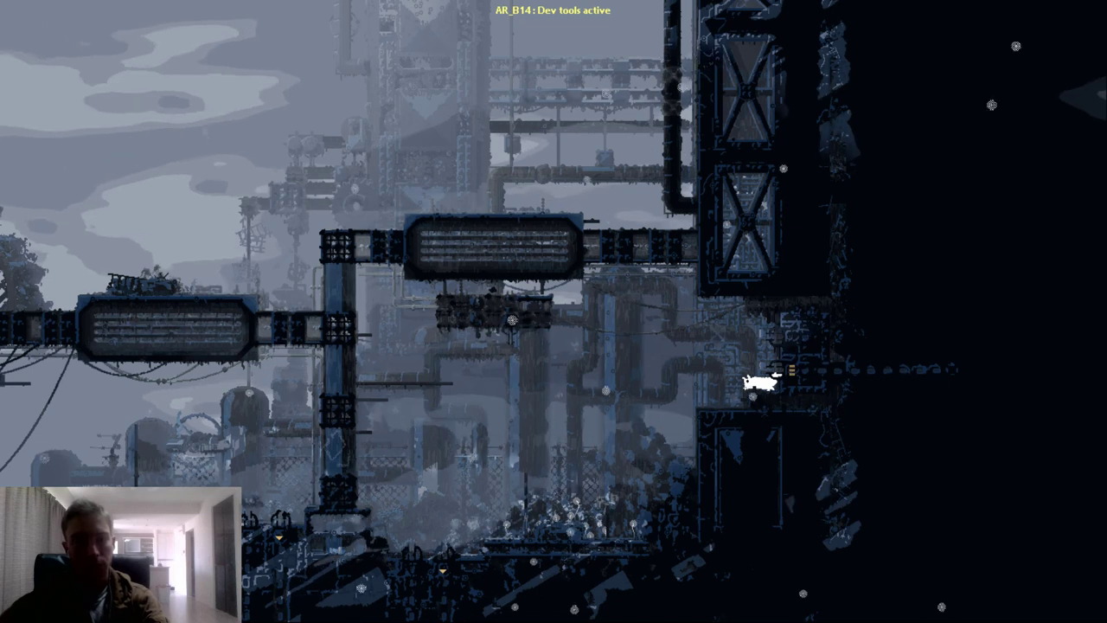
pyautogui.press('c')
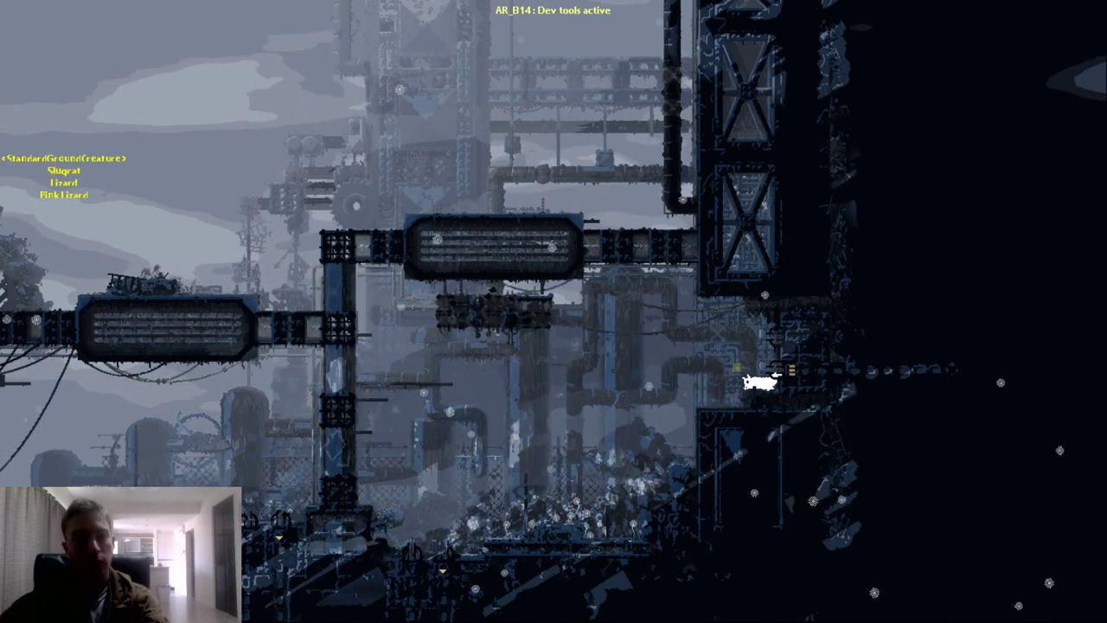
pyautogui.press('Down')
pyautogui.press('Down')
pyautogui.press('Down')
pyautogui.press('Down')
pyautogui.press('Up')
pyautogui.press('Up')
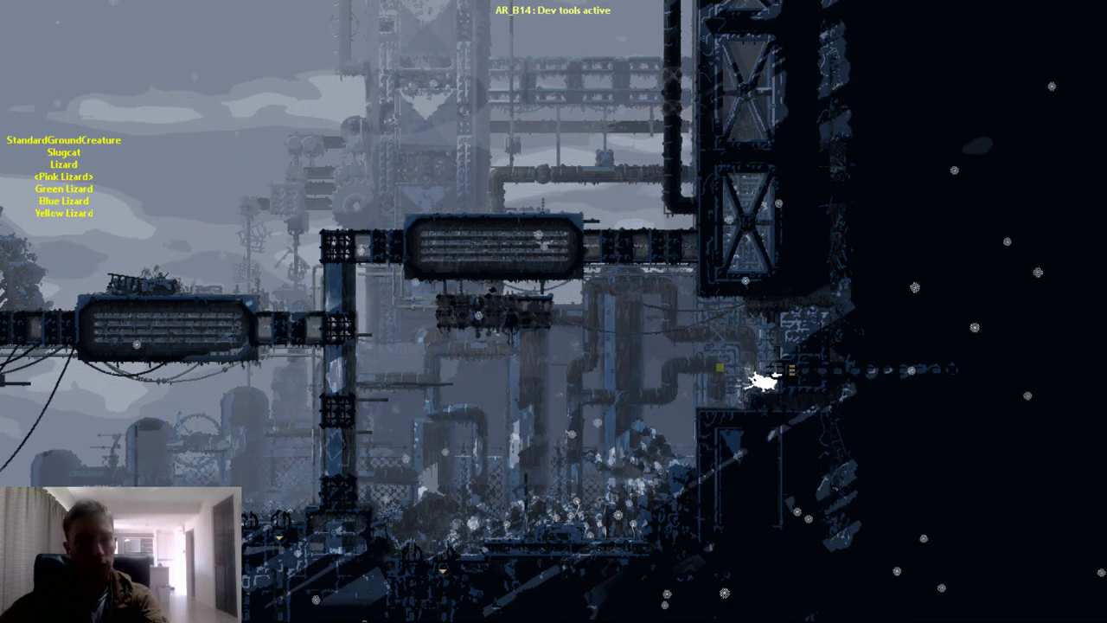
pyautogui.press('Down')
pyautogui.press('Down')
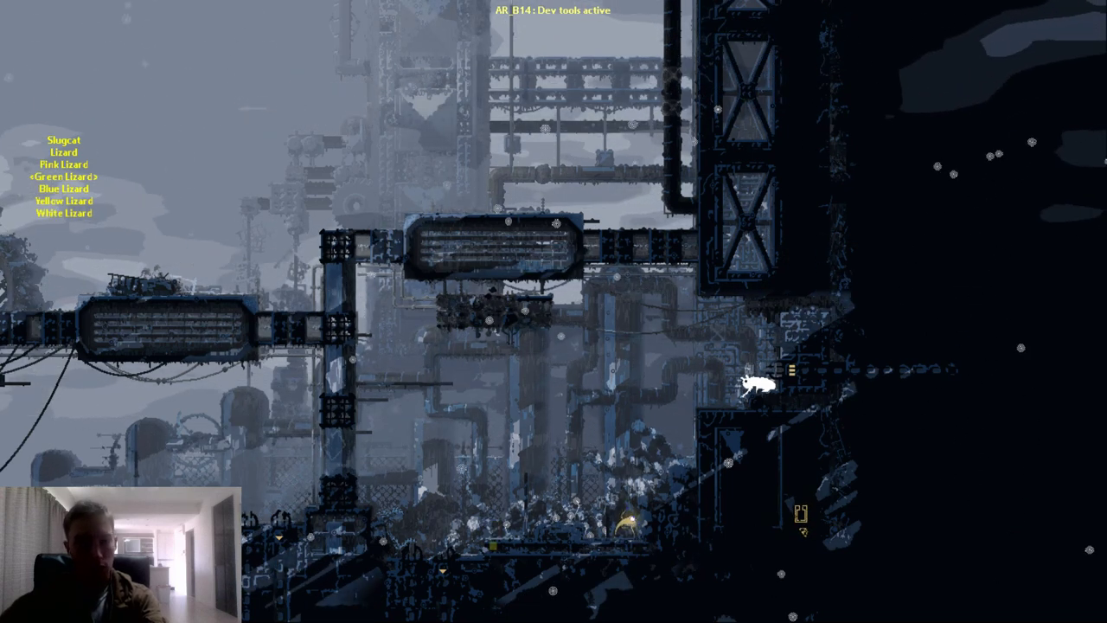
# Step: Switch the accessibility overlay between Pink Lizard and Green Lizard to examine the tiles each can reach
pyautogui.press('Up')
pyautogui.press('Down')
pyautogui.press('Left')
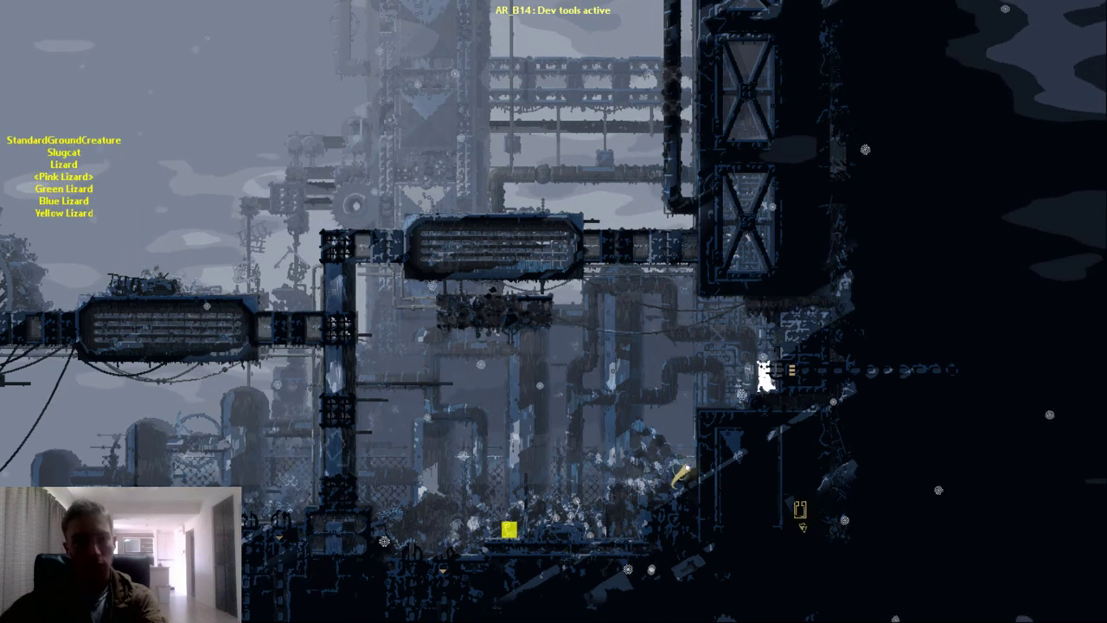
pyautogui.press('Right')
pyautogui.press('Up')
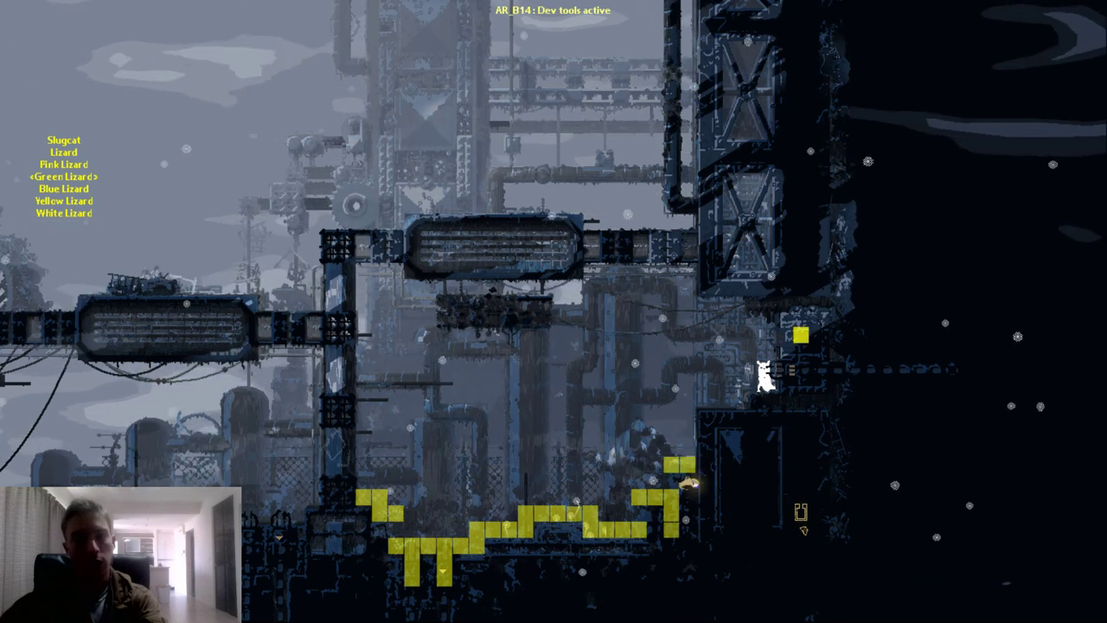
# Step: Change the accessibility overlay to White Lizard to examine its reachable tiles in AR_B14
pyautogui.press('Down')
pyautogui.press('Down')
pyautogui.press('Down')
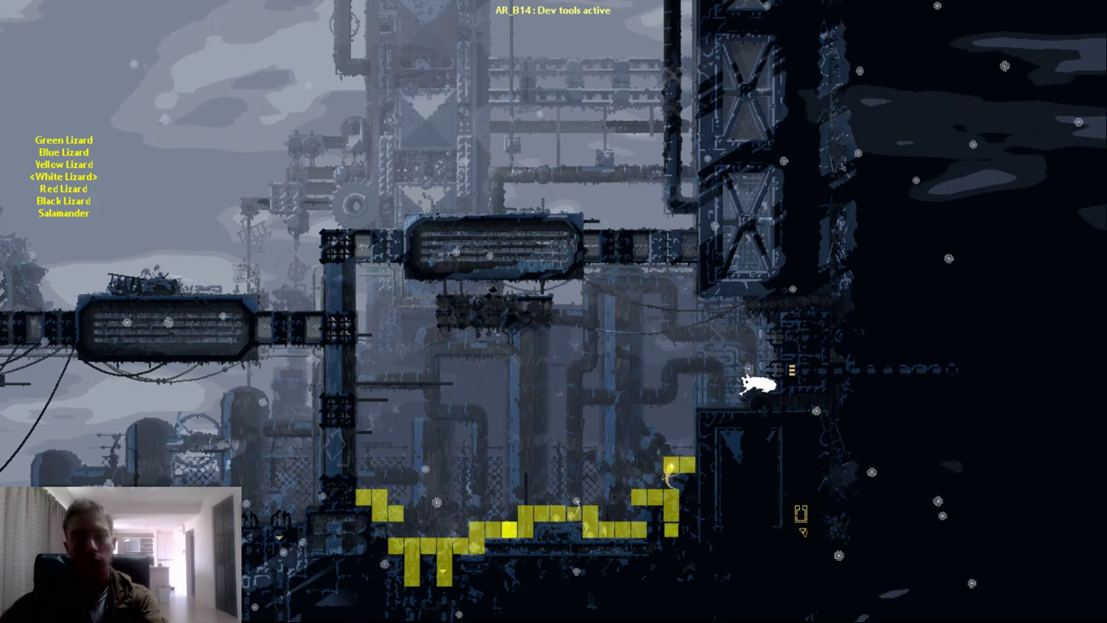
pyautogui.press('Down')
pyautogui.press('Down')
pyautogui.press('Down')
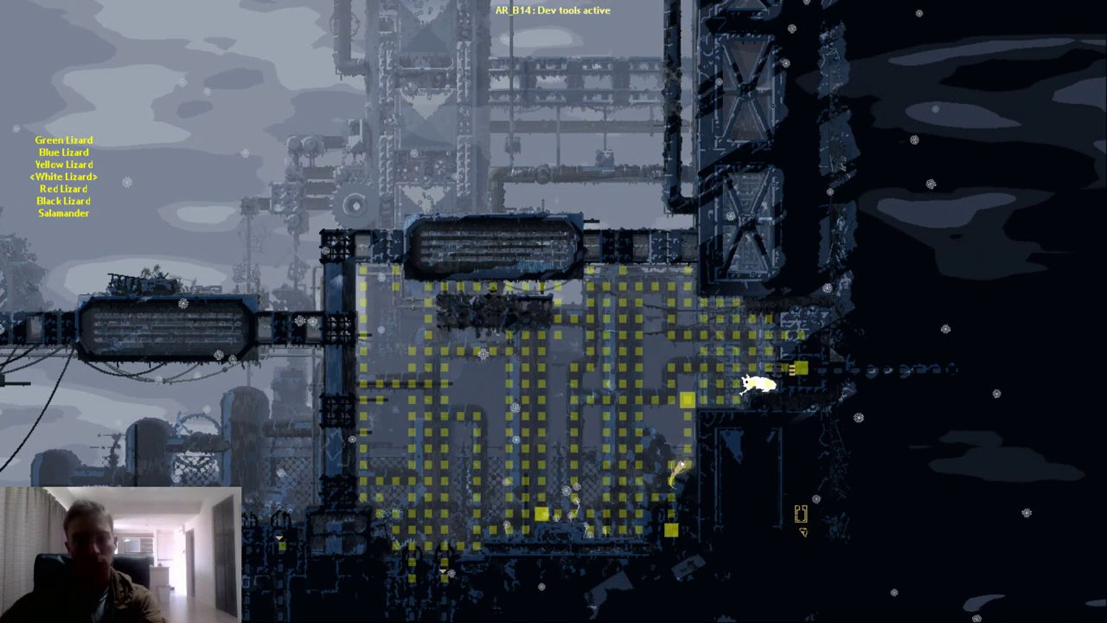
# Step: Examine the accessibility overlay for the Vulture in AR_B14, and turn the overlay off
pyautogui.press('Down')
pyautogui.press('Down')
pyautogui.press('Down')
pyautogui.press('Down')
pyautogui.press('Down')
pyautogui.press('Down')
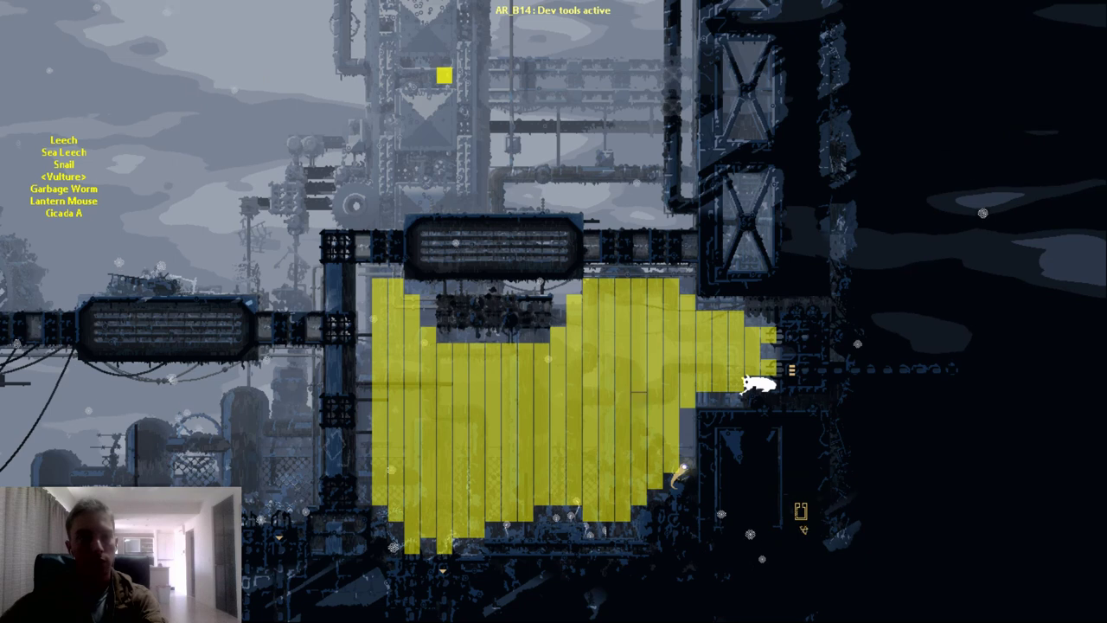
pyautogui.press('Up')
pyautogui.press('Up')
pyautogui.press('Up')
pyautogui.press('p')
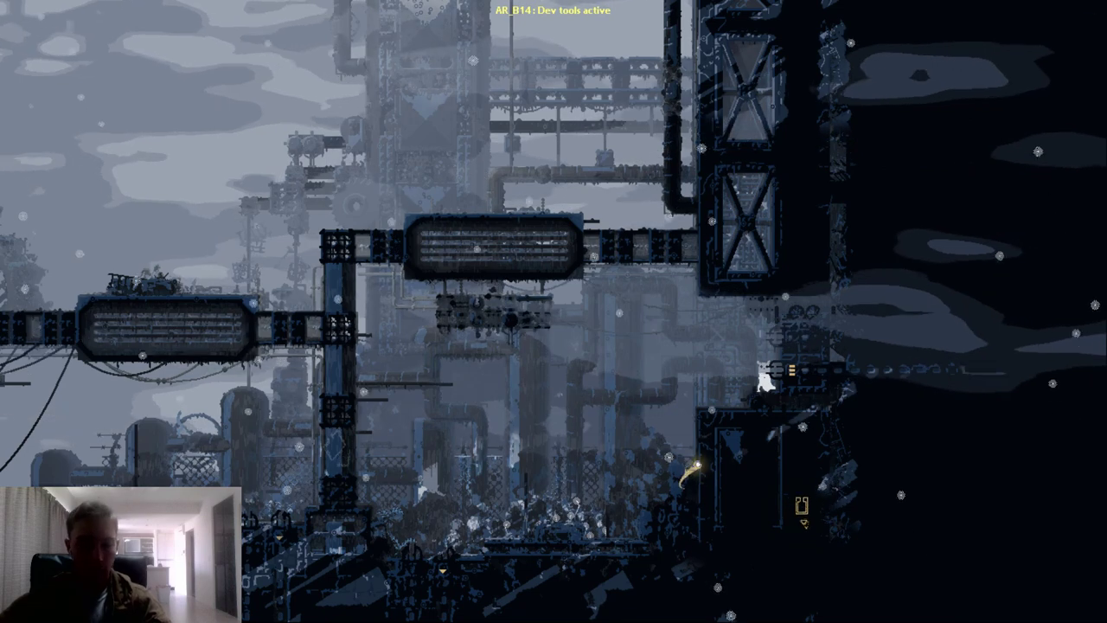
# Step: Open the dev tools interface on its Map page and move room AR_B14 clear of the overlapping AR_S03 panel
pyautogui.press('o')
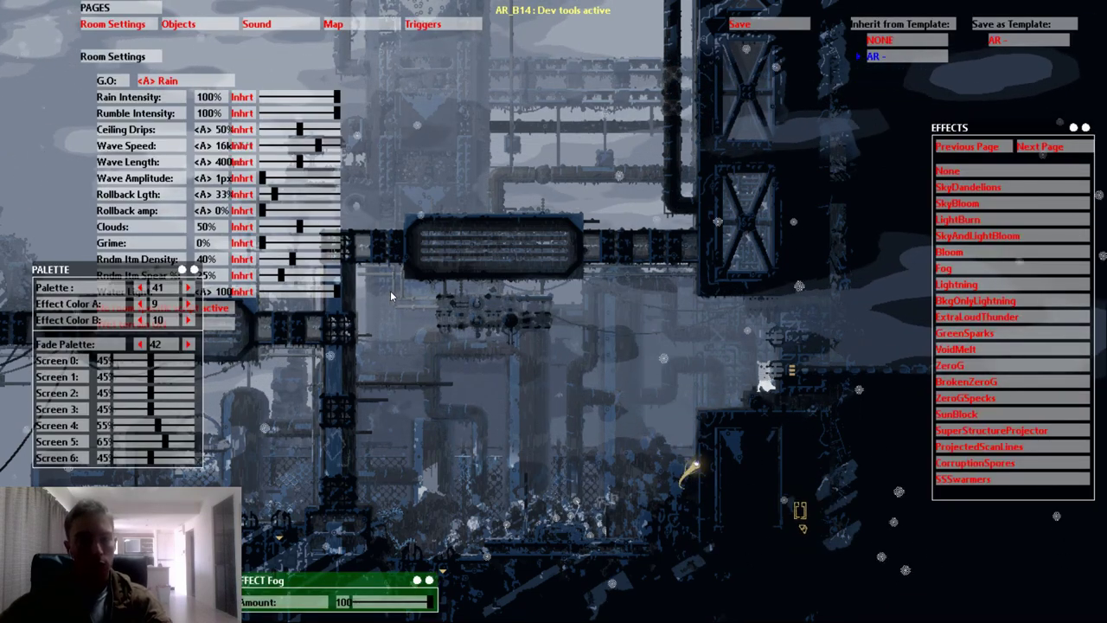
pyautogui.press('o')
pyautogui.press('o')
pyautogui.moveTo(195, 269); pyautogui.dragTo(185, 348)
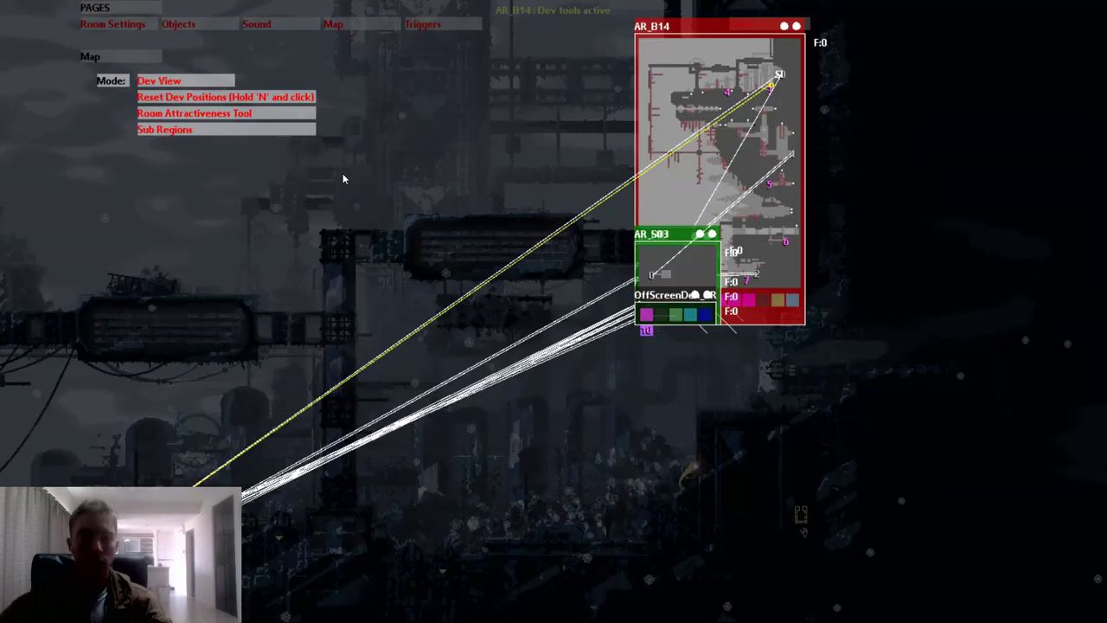
pyautogui.moveTo(800, 27); pyautogui.dragTo(465, 169)
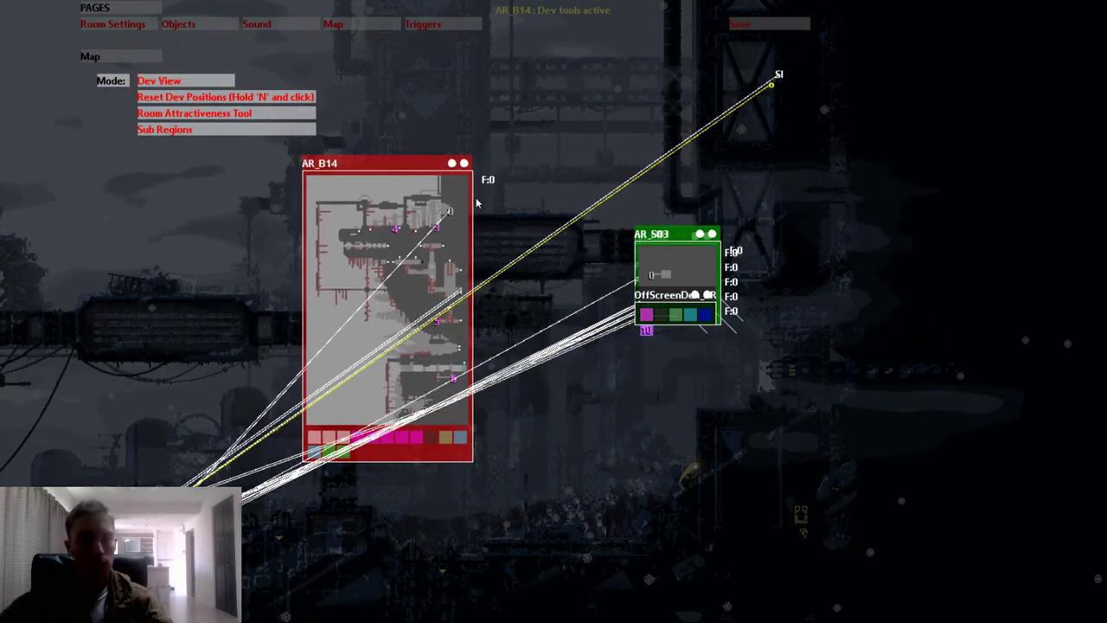
# Step: Check the map's Canon View, return to Dev View and readjust the position of room AR_B14
pyautogui.click(186, 80)
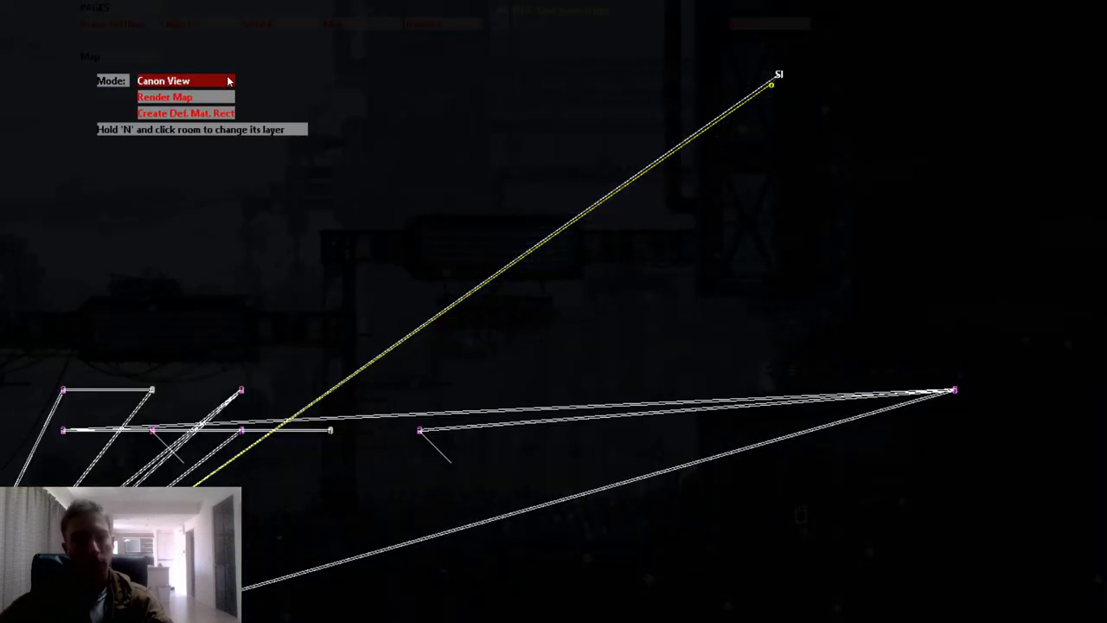
pyautogui.click(229, 80)
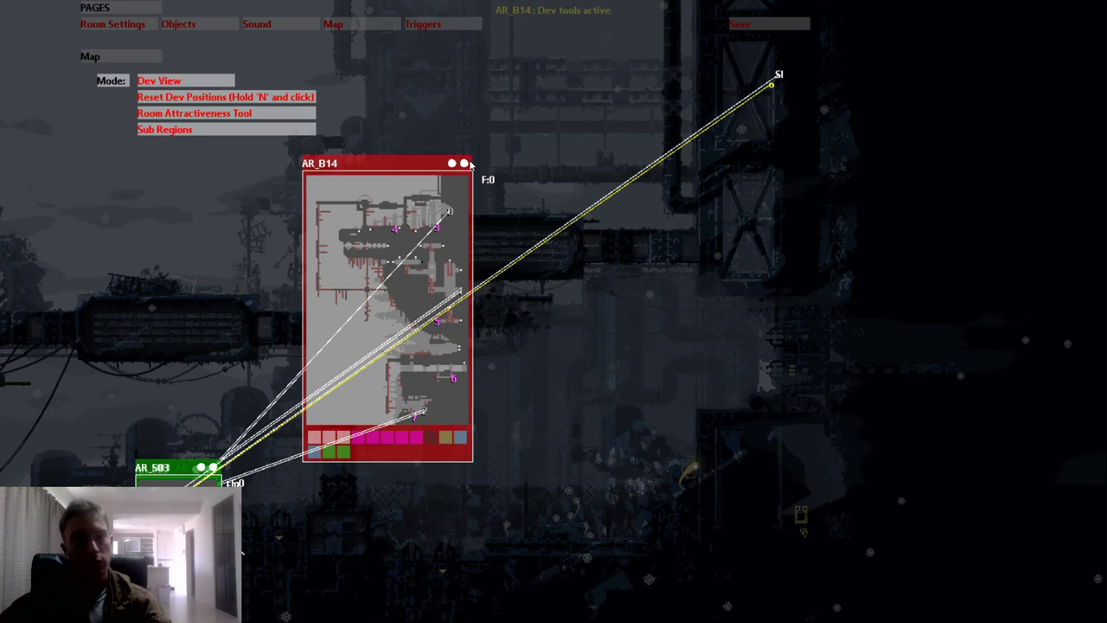
pyautogui.moveTo(464, 167)
pyautogui.mouseDown()
pyautogui.moveTo(450, 189)
pyautogui.moveTo(456, 163)
pyautogui.mouseUp()
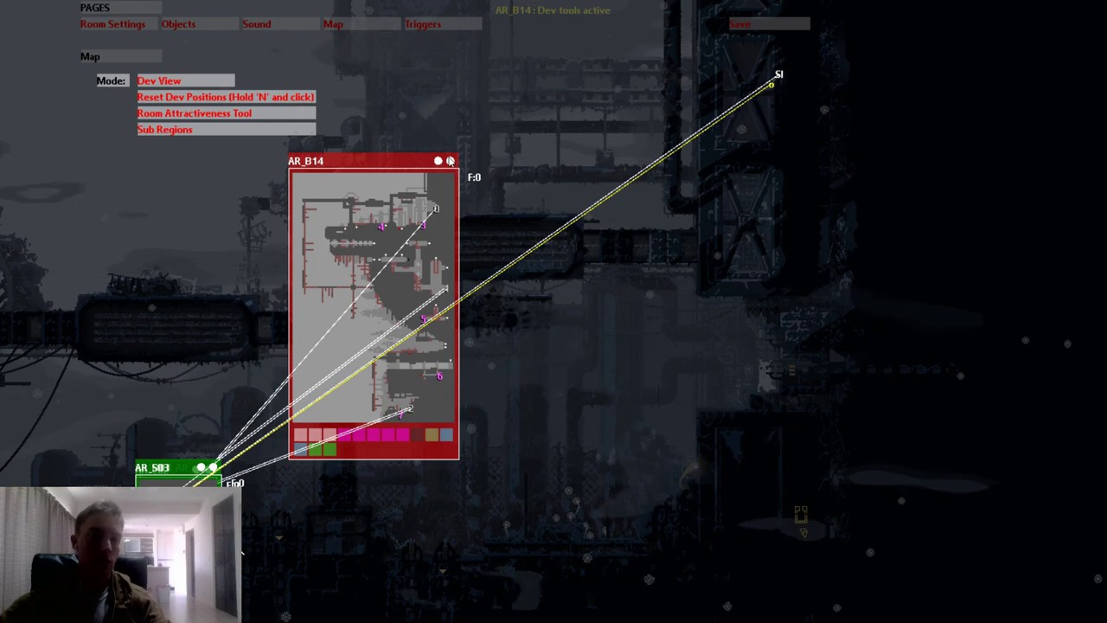
pyautogui.moveTo(459, 151); pyautogui.dragTo(460, 160)
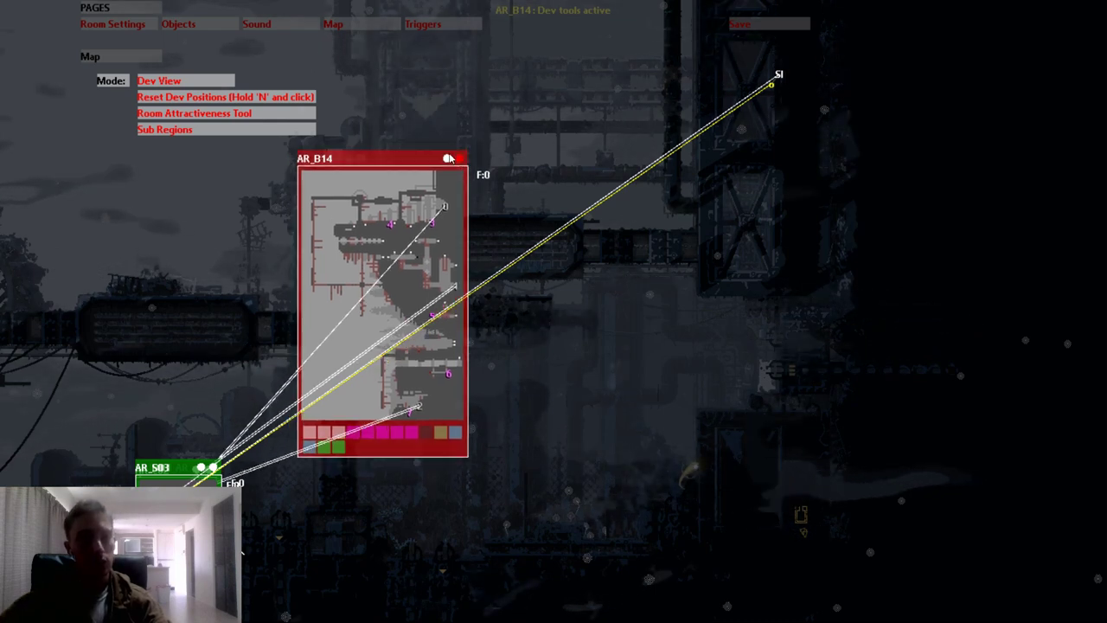
# Step: Open the Room Attractiveness Tool and shift room AR_B14 slightly on the map
pyautogui.click(225, 121)
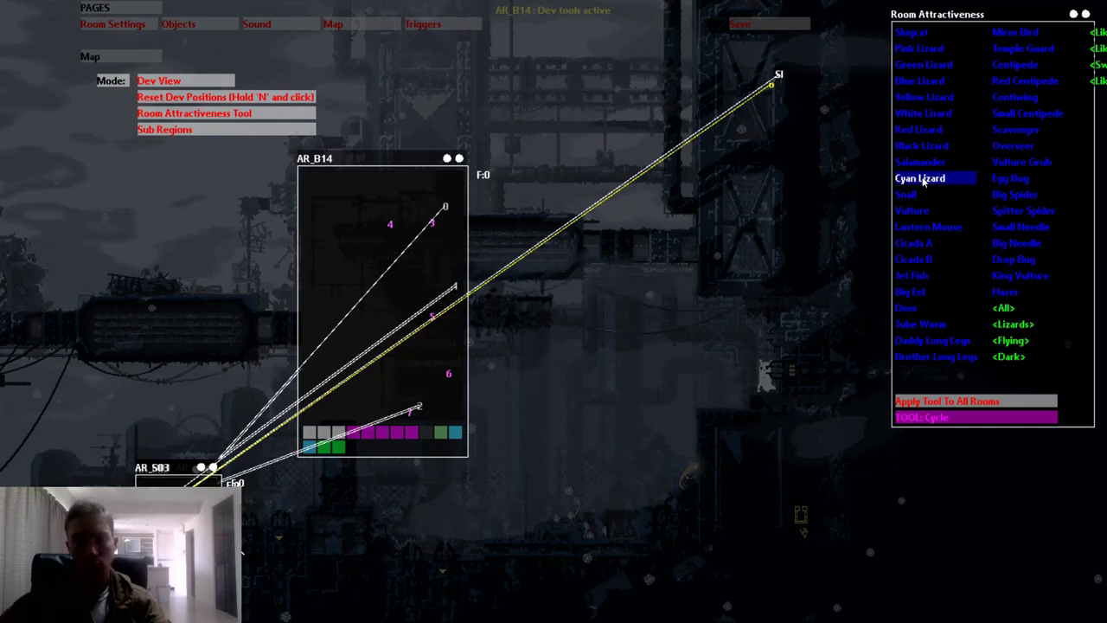
pyautogui.moveTo(461, 159); pyautogui.dragTo(448, 169)
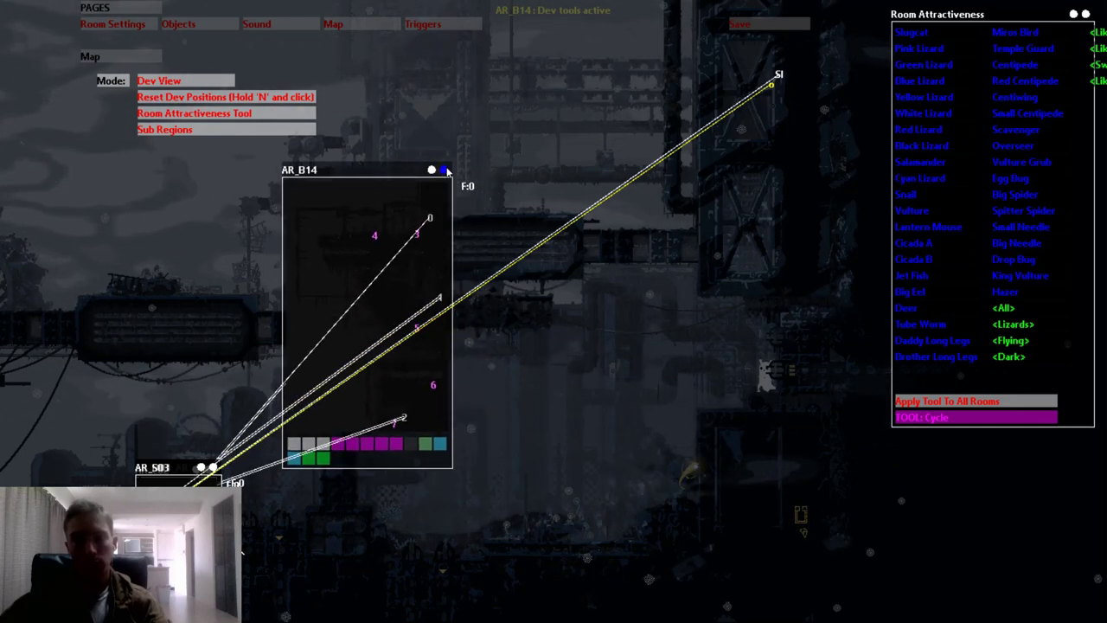